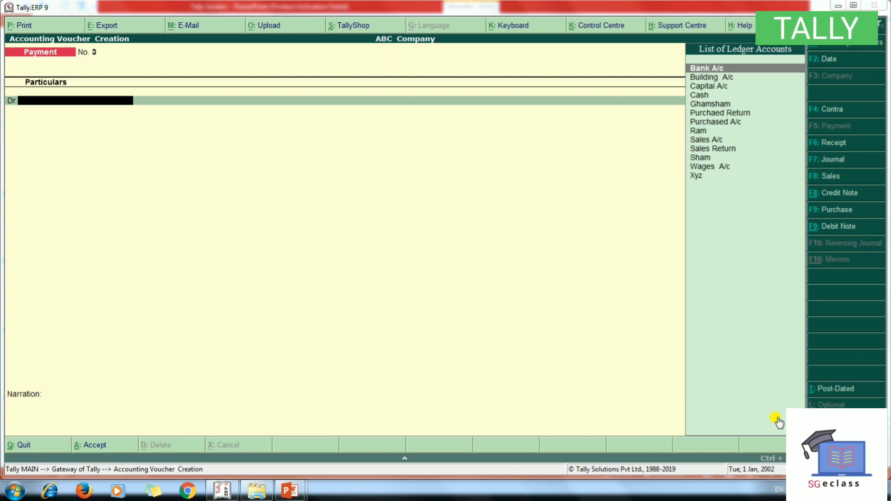
Step: Leave the payment voucher entry and review ABC Company's Balance Sheet in detailed view, then close the report
{"action": "key", "text": "Escape"}
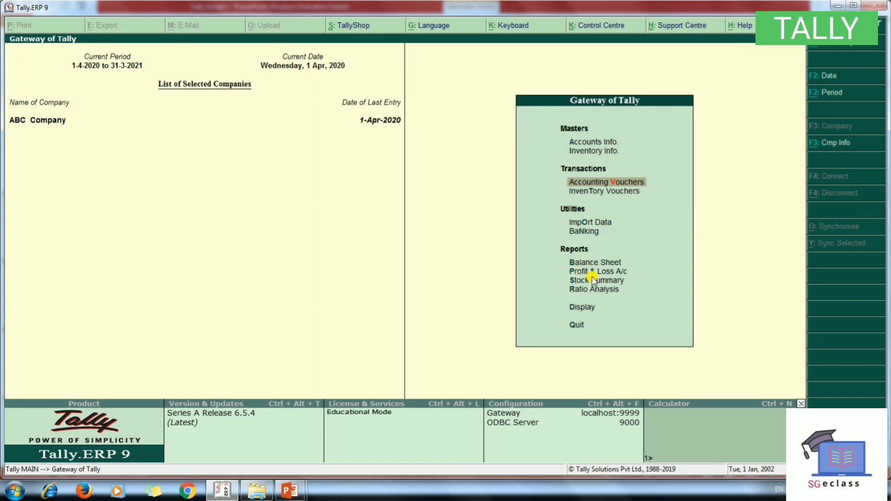
{"action": "left_click", "coordinate": [617, 263]}
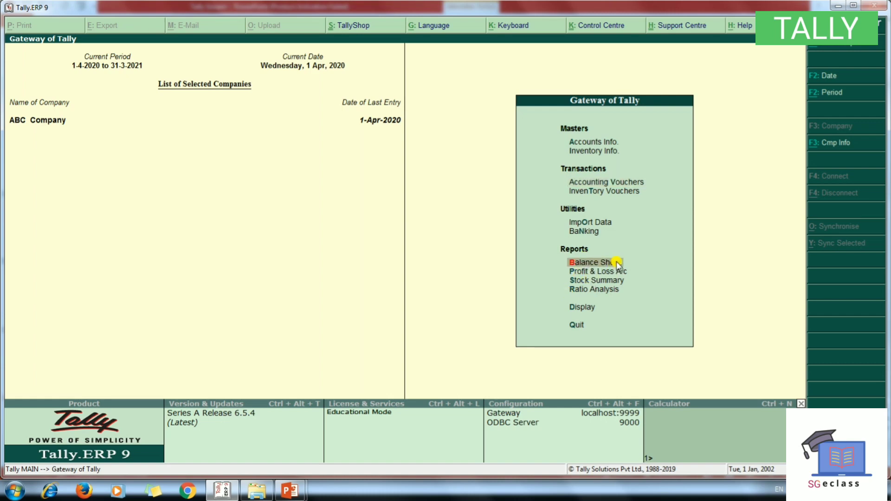
{"action": "left_click", "coordinate": [663, 264]}
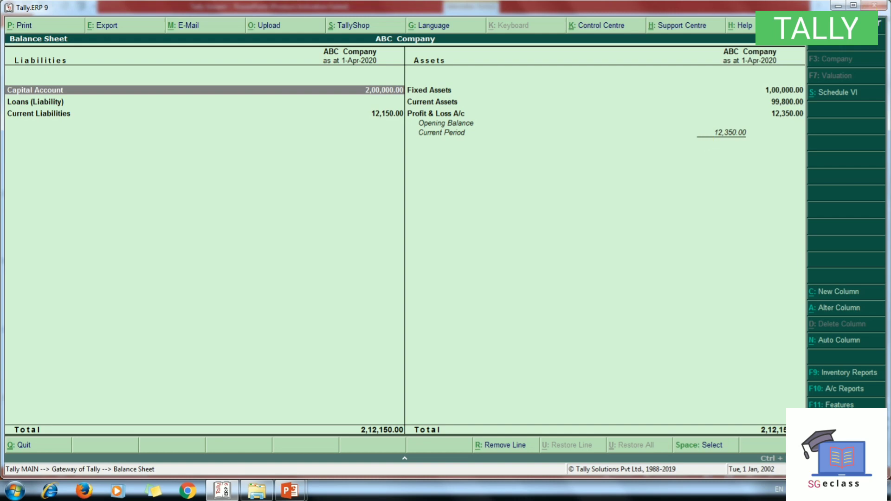
{"action": "key", "text": "alt+F1"}
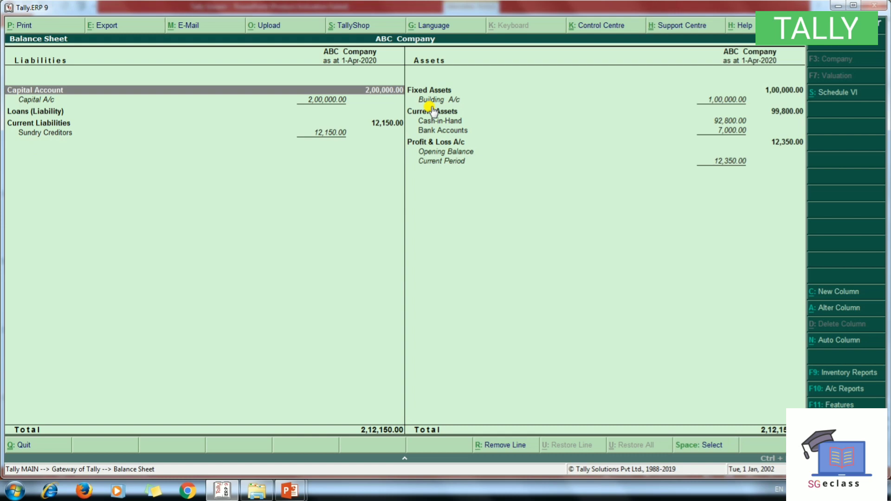
{"action": "key", "text": "Escape"}
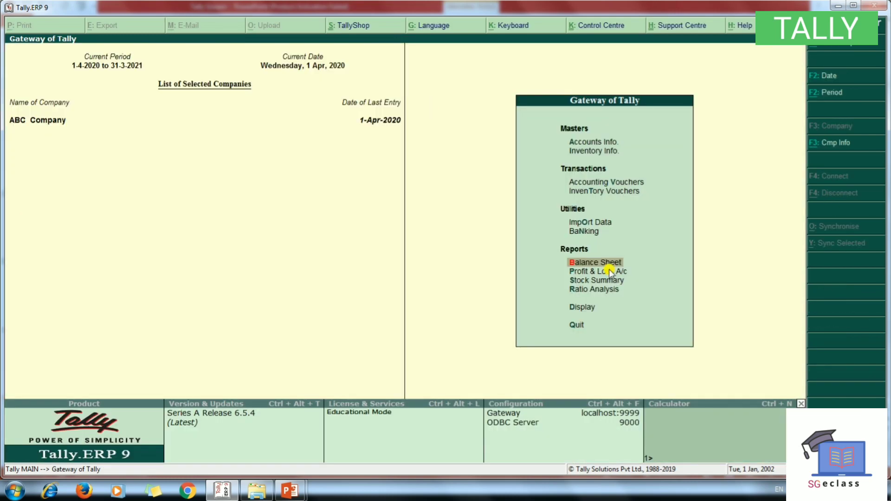
Step: Review the Profit & Loss A/c report in detailed view and return to the Gateway of Tally
{"action": "key", "text": "Down"}
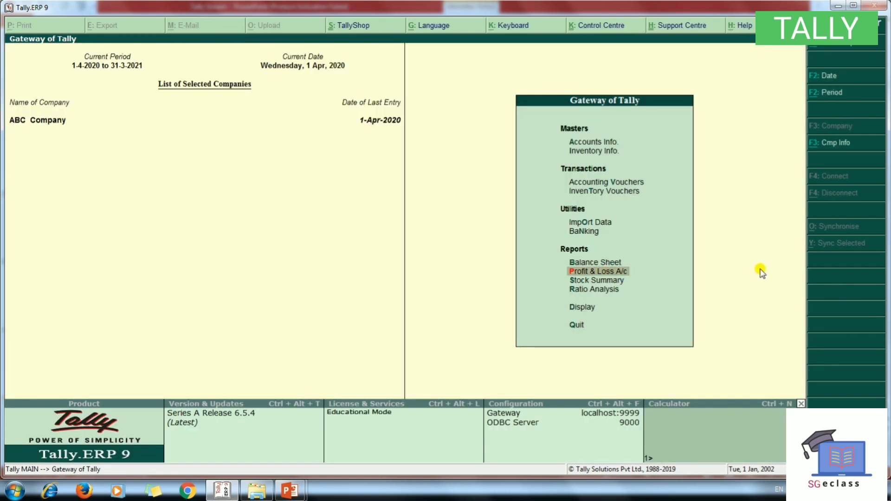
{"action": "key", "text": "Return"}
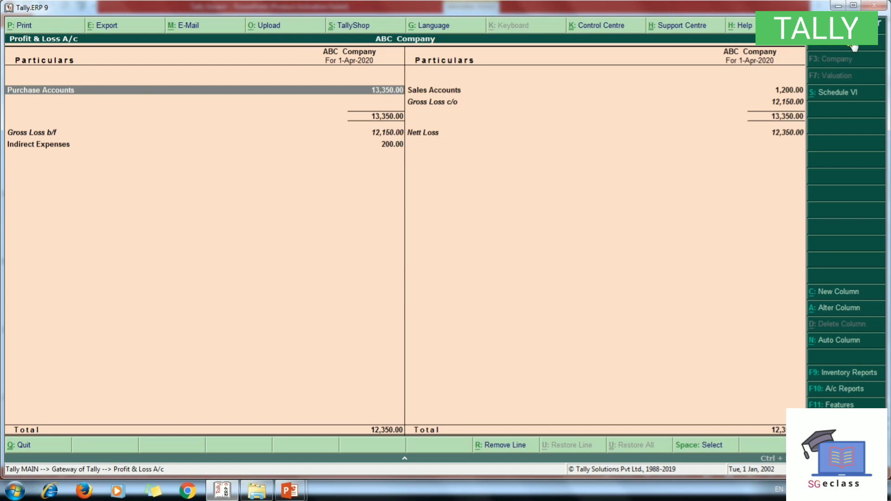
{"action": "key", "text": "alt+F1"}
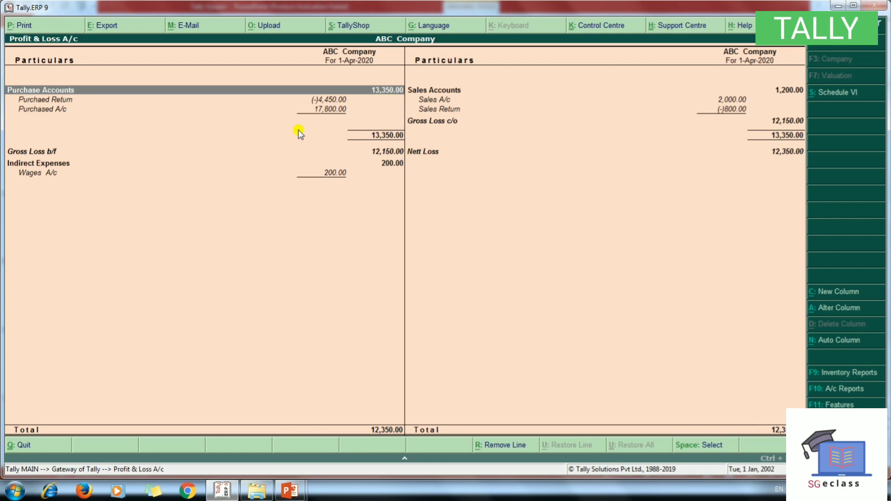
{"action": "key", "text": "Escape"}
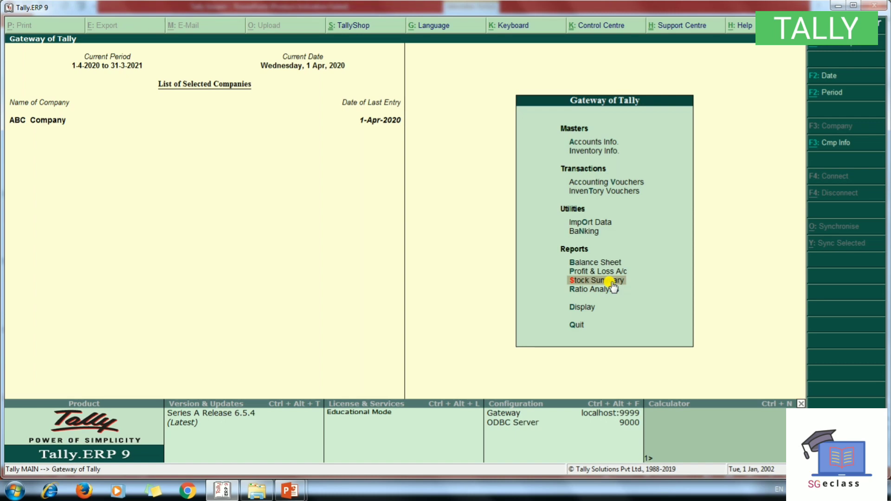
Step: Drill down in the Stock Summary from Rice to the monthly summary of Basmati Rice, and return to the Gateway of Tally
{"action": "left_click", "coordinate": [613, 283]}
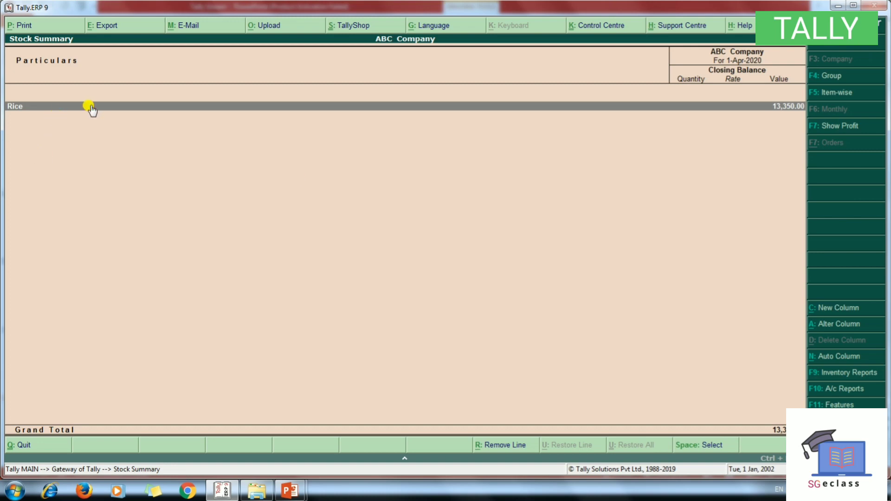
{"action": "left_click", "coordinate": [342, 107]}
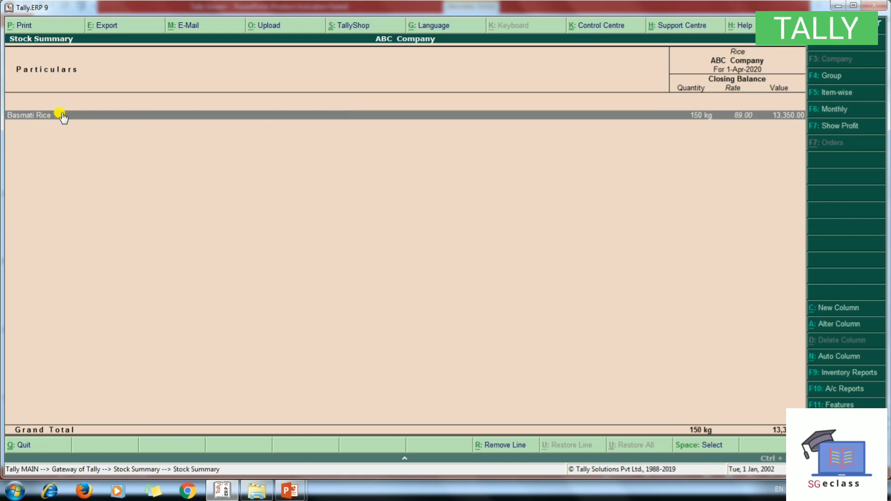
{"action": "left_click", "coordinate": [229, 119]}
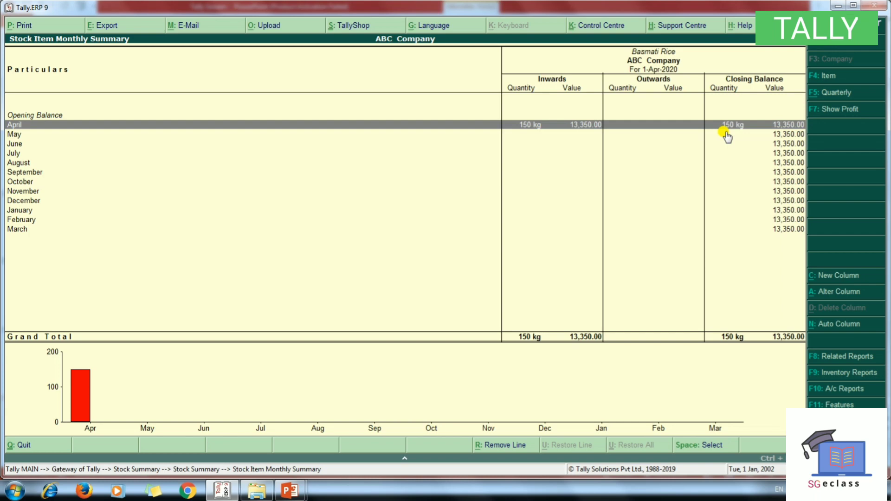
{"action": "key", "text": "Escape"}
{"action": "key", "text": "Escape"}
{"action": "key", "text": "Escape"}
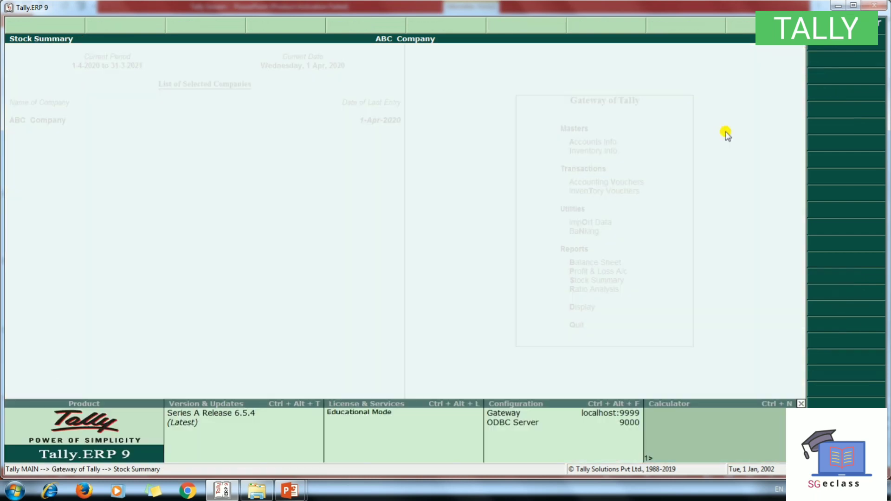
Step: Review the Ratio Analysis report with its principal groups and ratios, and close it
{"action": "left_click", "coordinate": [596, 290]}
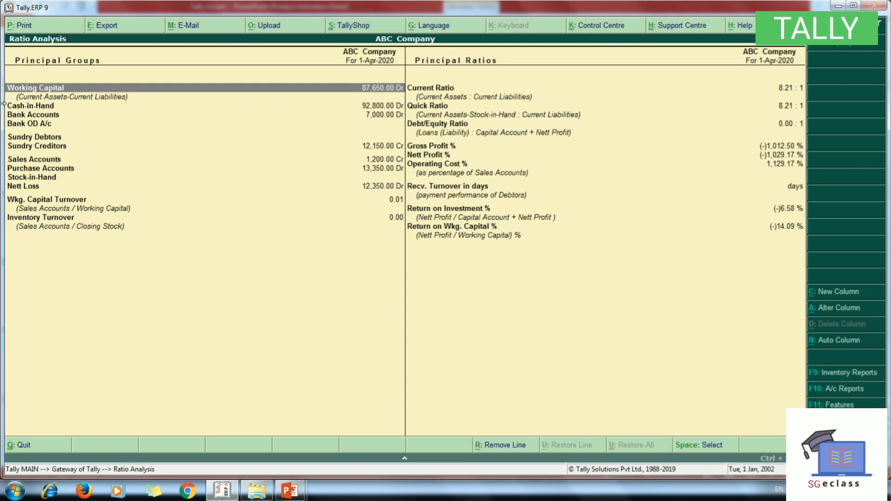
{"action": "key", "text": "Escape"}
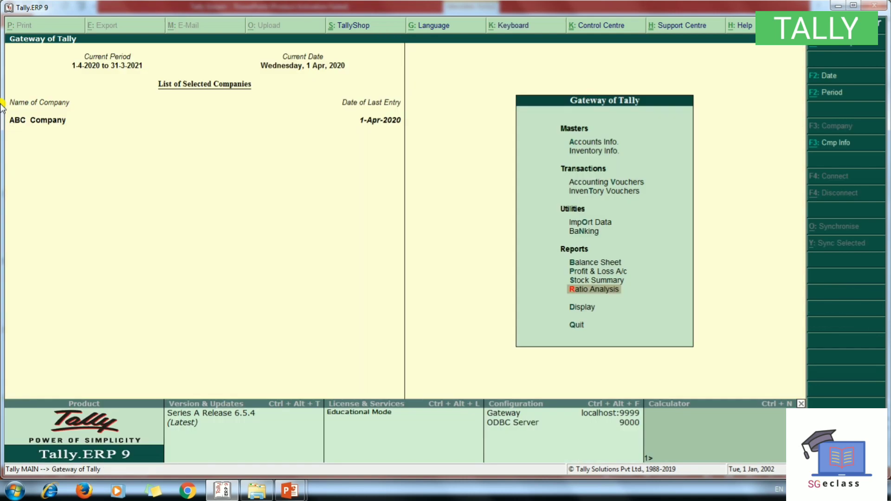
Step: Display the Trial Balance in detailed view with the accounts under each group
{"action": "left_click", "coordinate": [585, 311]}
{"action": "left_click", "coordinate": [586, 312]}
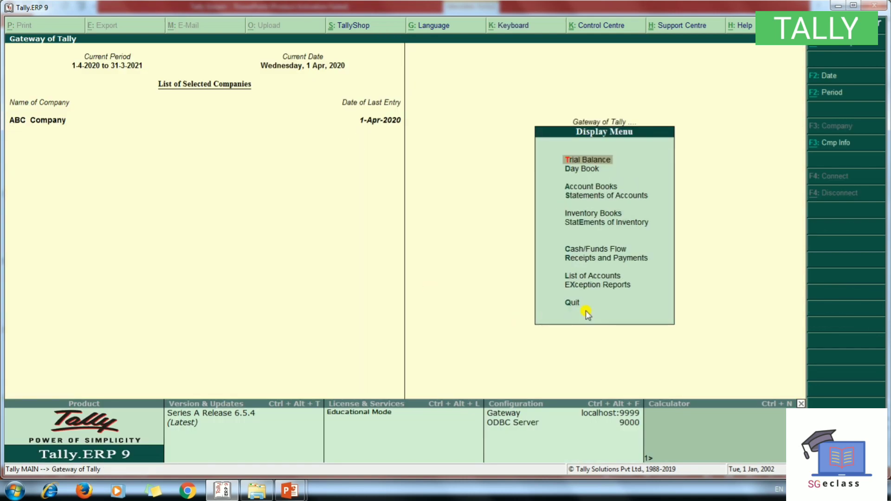
{"action": "left_click", "coordinate": [600, 162]}
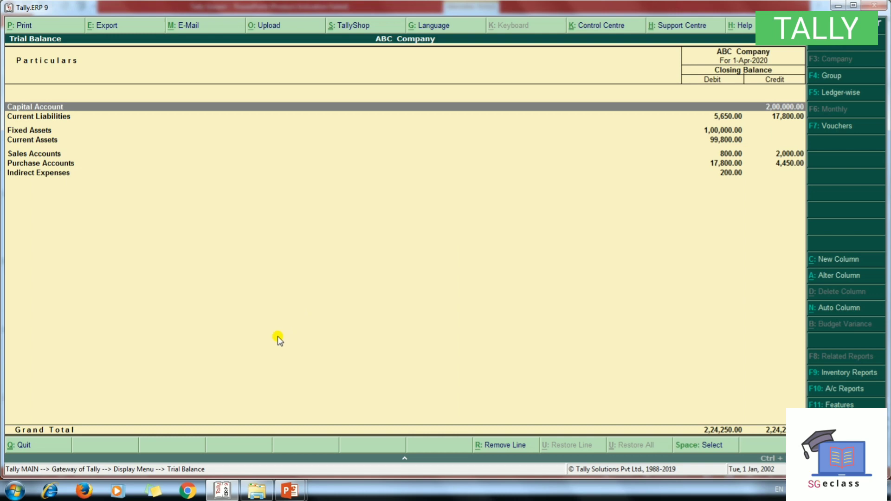
{"action": "key", "text": "alt+F1"}
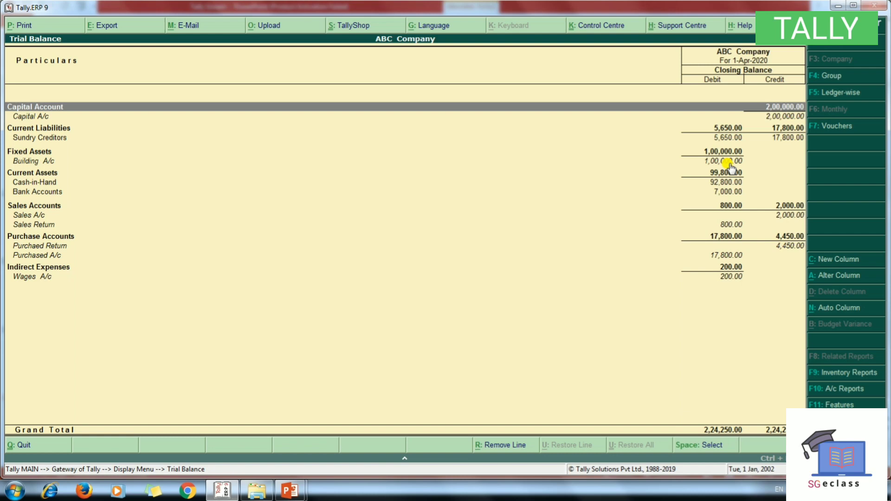
{"action": "left_click", "coordinate": [854, 77]}
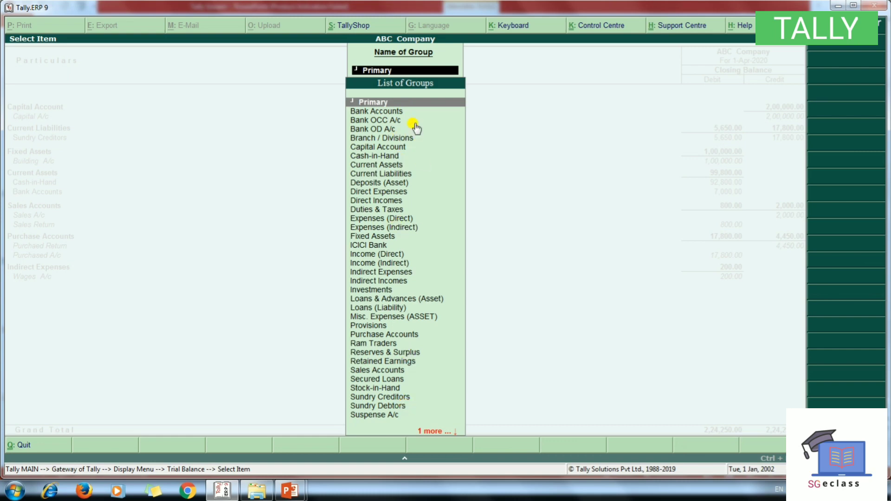
{"action": "key", "text": "super+e"}
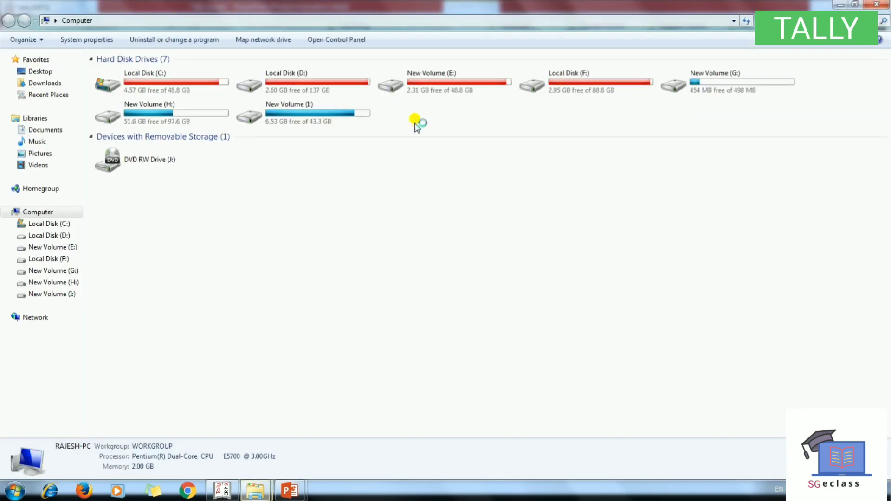
{"action": "key", "text": "alt+Tab"}
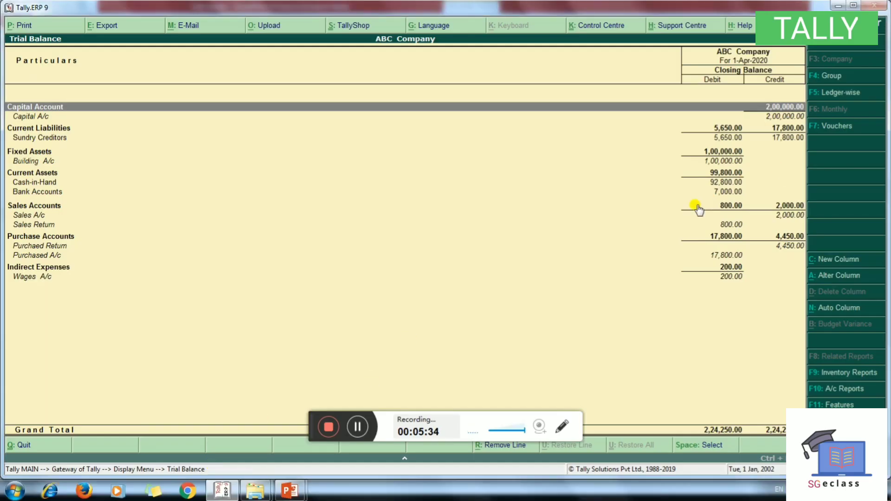
Step: Switch the Trial Balance to the ledger-wise view and examine the debit and credit closing balances of the ledgers
{"action": "left_click", "coordinate": [869, 96]}
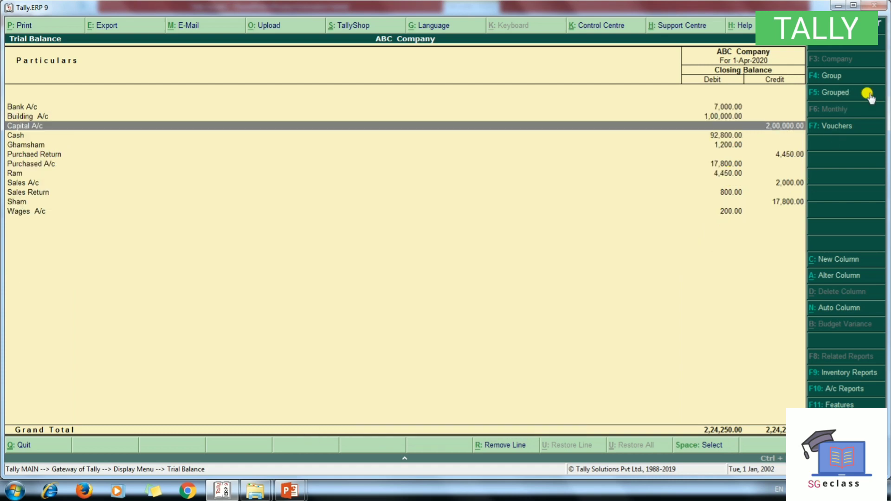
{"action": "left_click", "coordinate": [38, 108]}
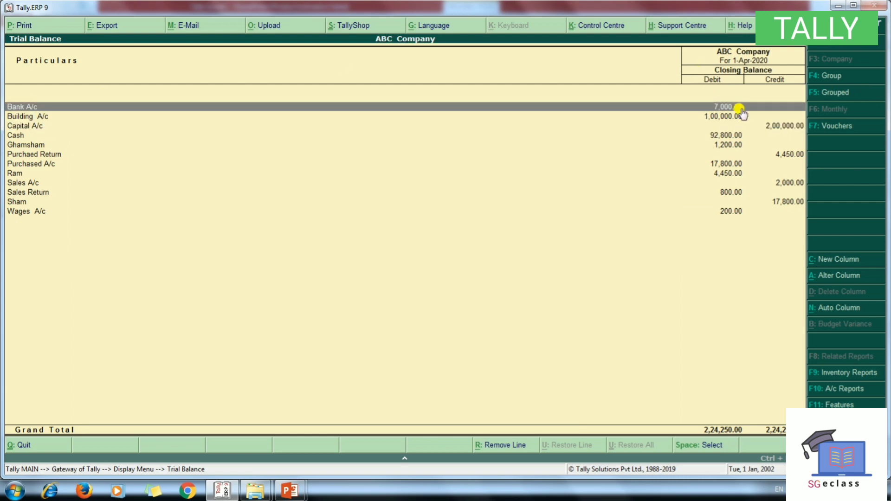
{"action": "left_click", "coordinate": [72, 119]}
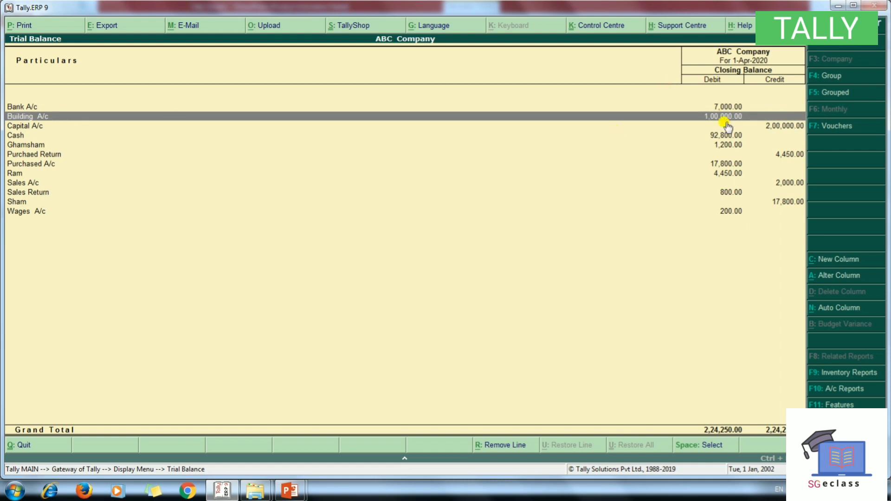
{"action": "left_click", "coordinate": [68, 128]}
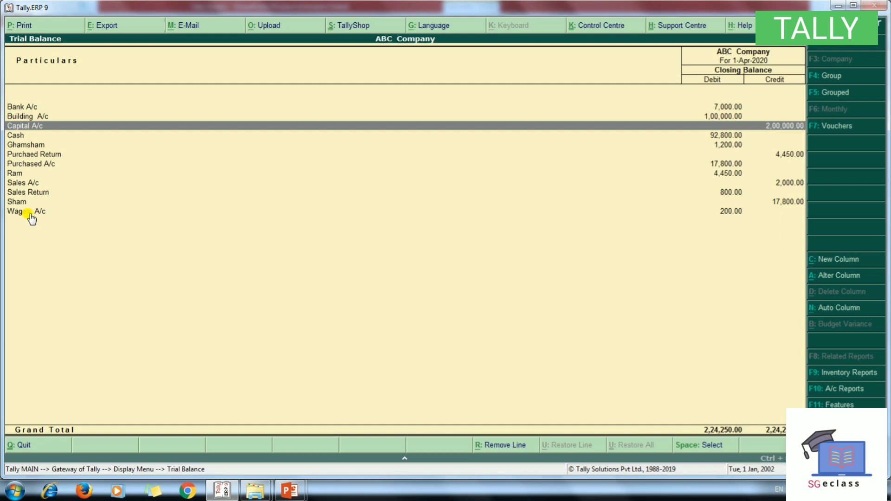
{"action": "left_click", "coordinate": [20, 135]}
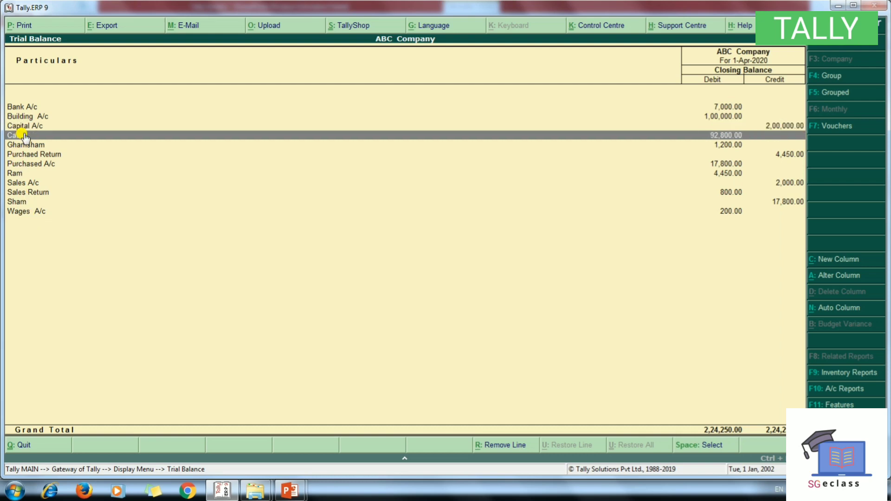
{"action": "left_click", "coordinate": [20, 146]}
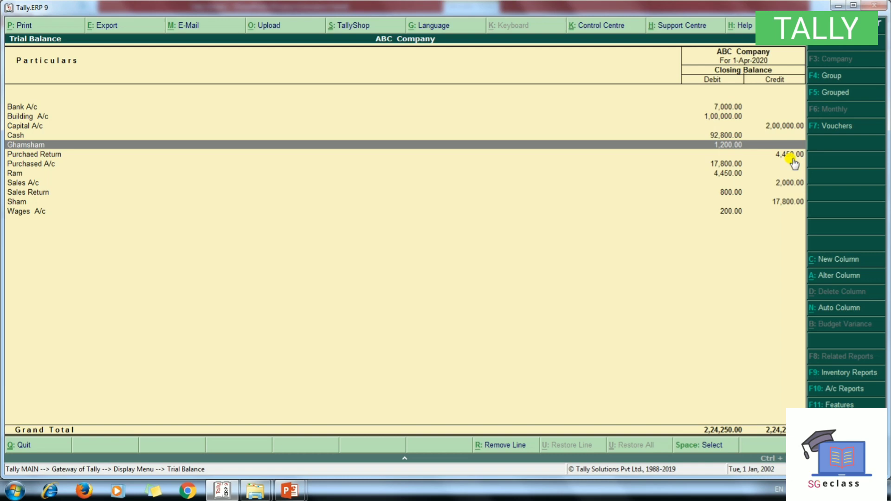
{"action": "key", "text": "Up"}
{"action": "key", "text": "Up"}
{"action": "key", "text": "Up"}
{"action": "key", "text": "Up"}
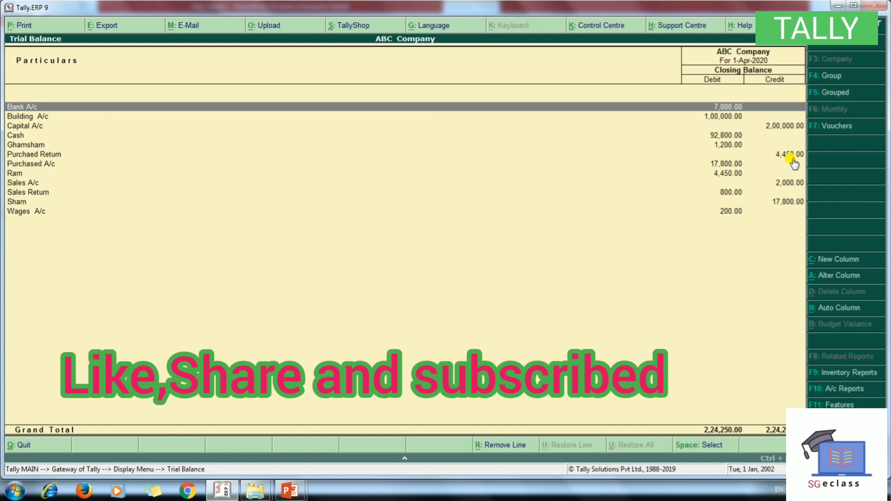
{"action": "key", "text": "Down"}
{"action": "key", "text": "Down"}
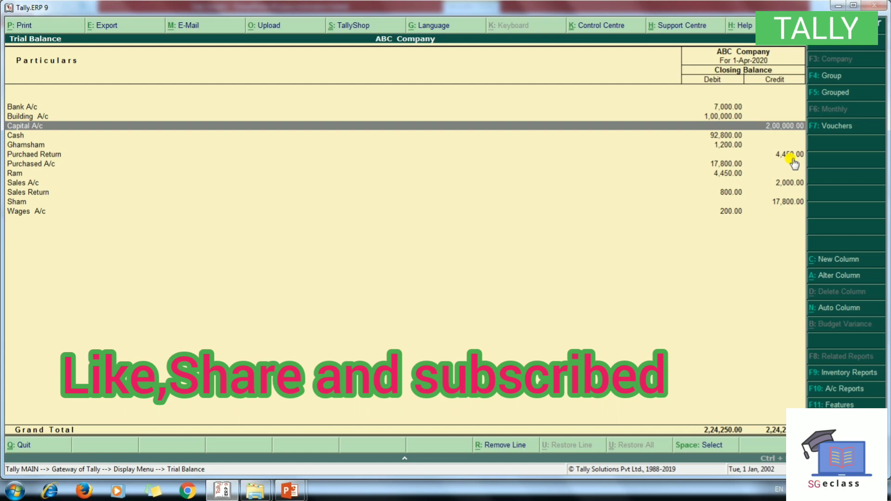
Step: View the vouchers report from the Capital A/c line of the Trial Balance, and return to the Display Menu
{"action": "left_click", "coordinate": [835, 126]}
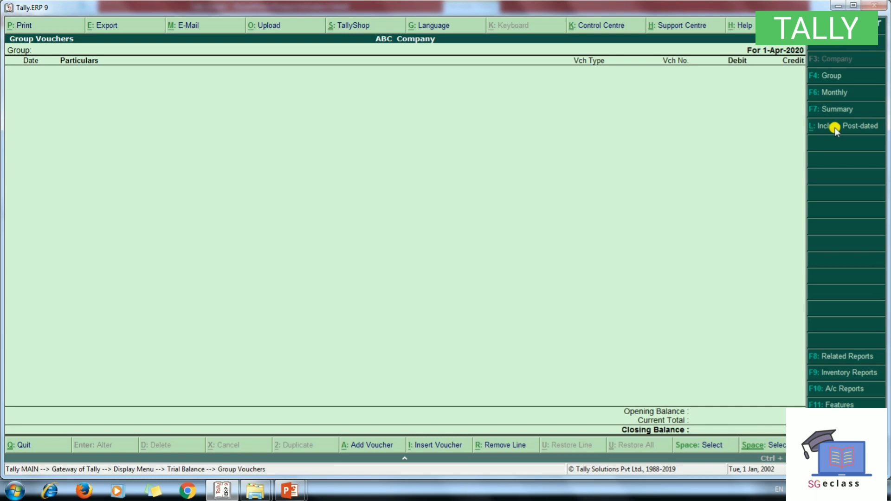
{"action": "key", "text": "Escape"}
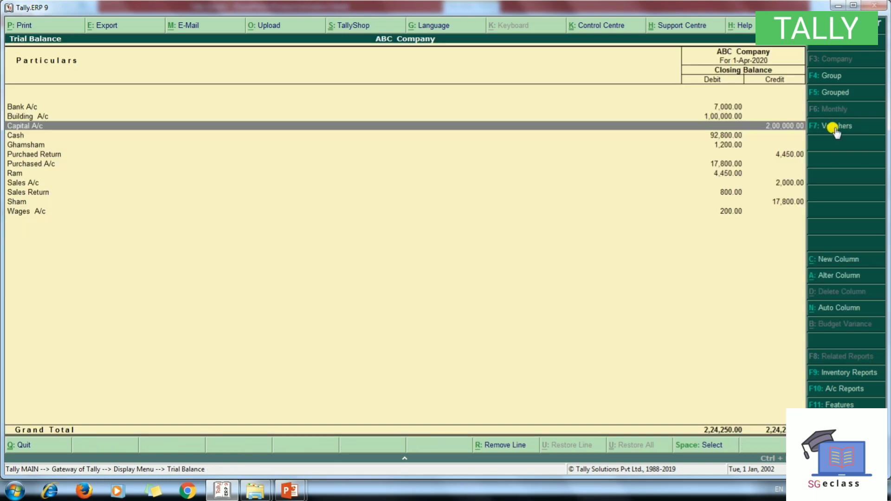
{"action": "key", "text": "Escape"}
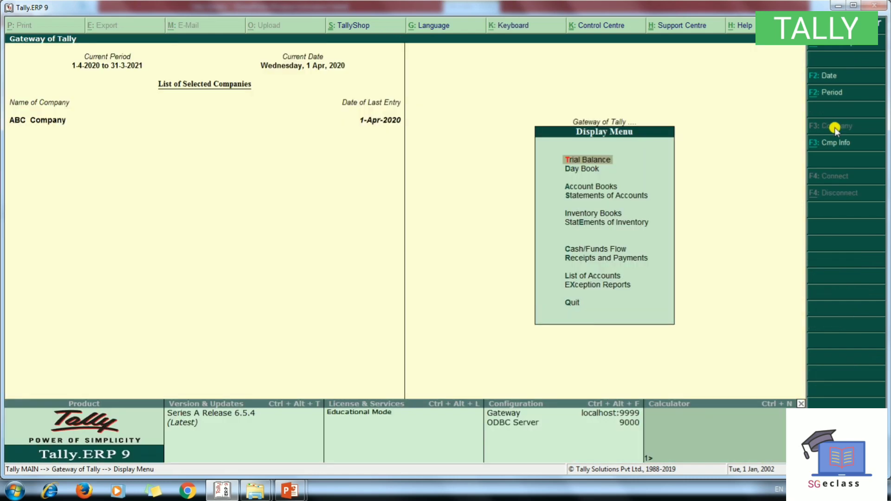
Step: Review the Day Book in detailed view with the ledger entries of each voucher, and close it
{"action": "left_click", "coordinate": [580, 168]}
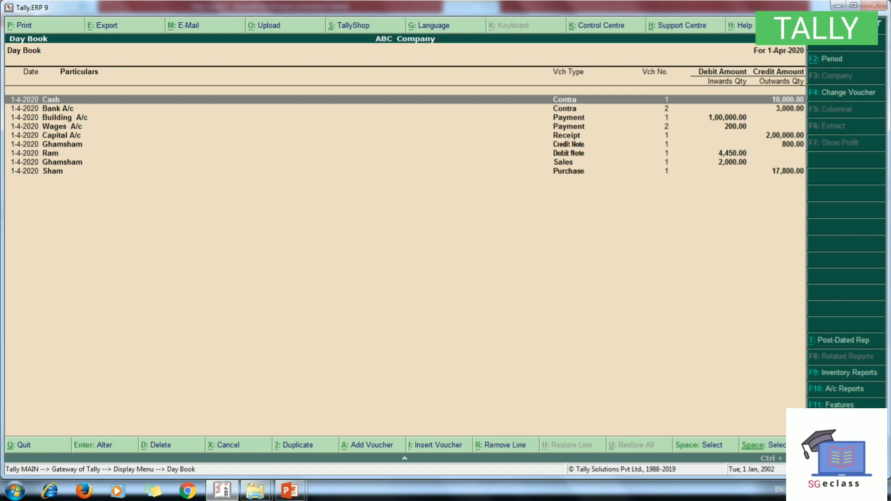
{"action": "left_click", "coordinate": [835, 42]}
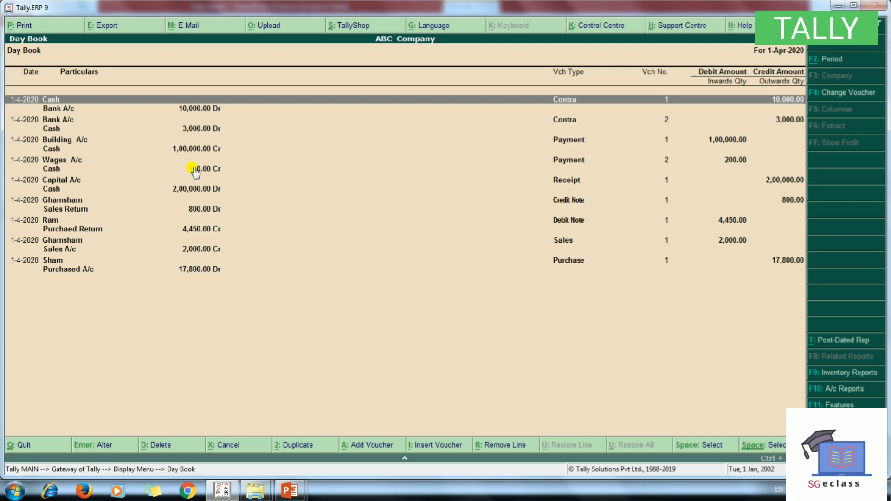
{"action": "key", "text": "Escape"}
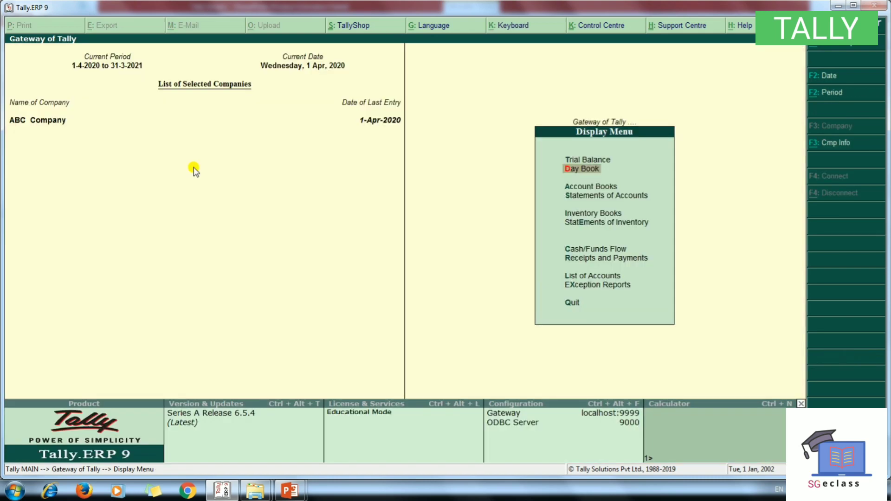
Step: View the list of ledgers available for the Ledger report in Account Books, and close it
{"action": "double_click", "coordinate": [579, 188]}
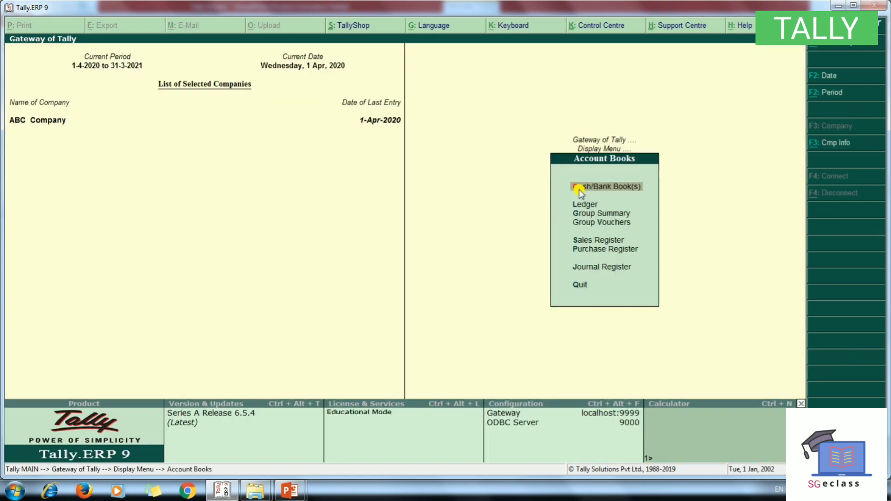
{"action": "left_click", "coordinate": [587, 207]}
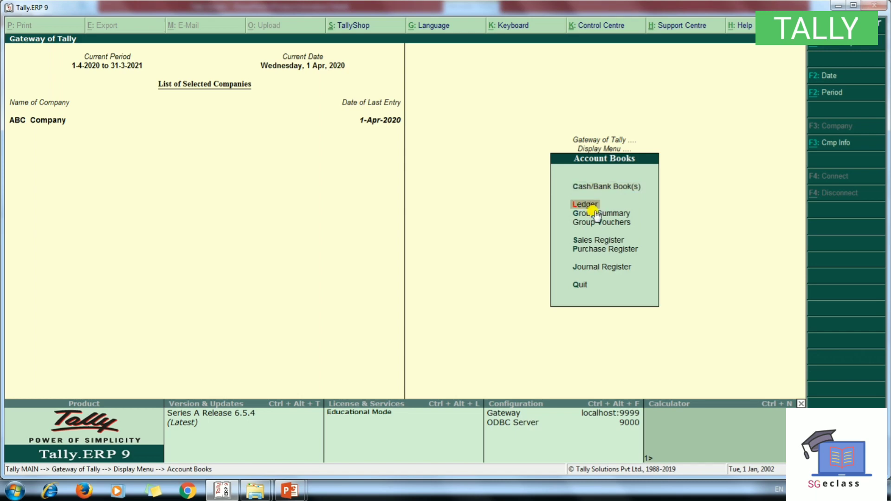
{"action": "left_click", "coordinate": [595, 209]}
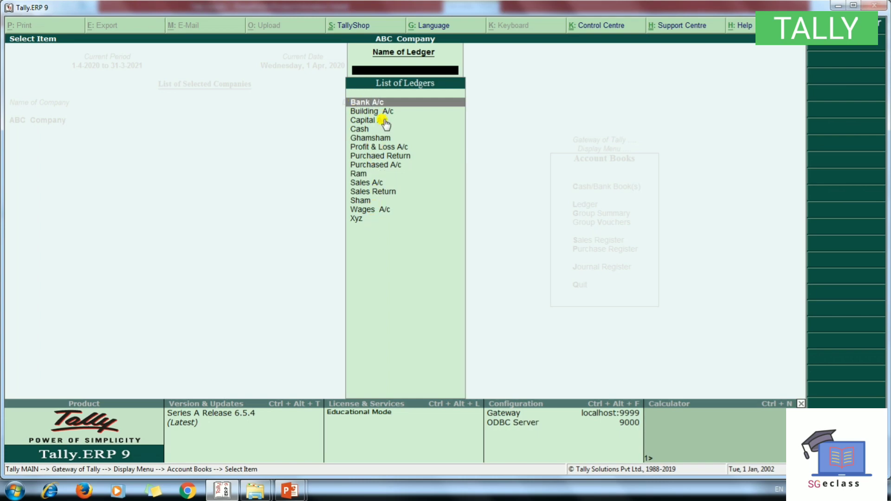
{"action": "key", "text": "Escape"}
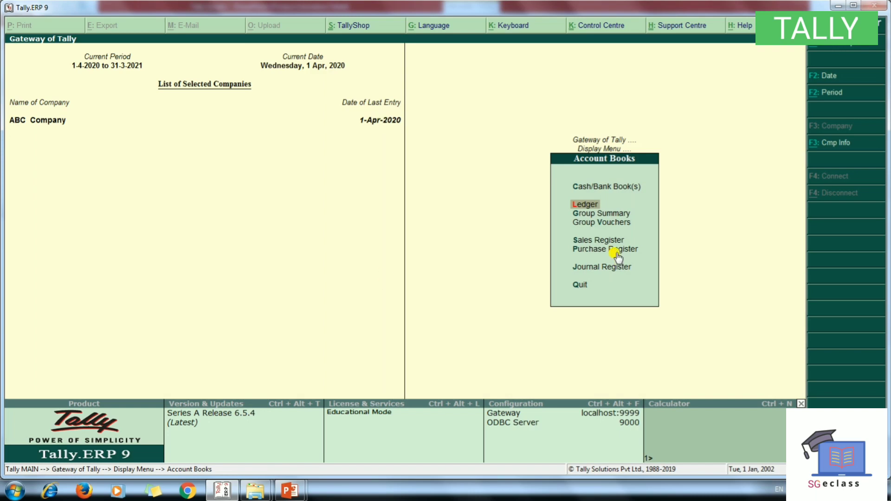
Step: View the group lists for Group Summary and Group Vouchers in Account Books, and return to the Display Menu
{"action": "left_click", "coordinate": [603, 218]}
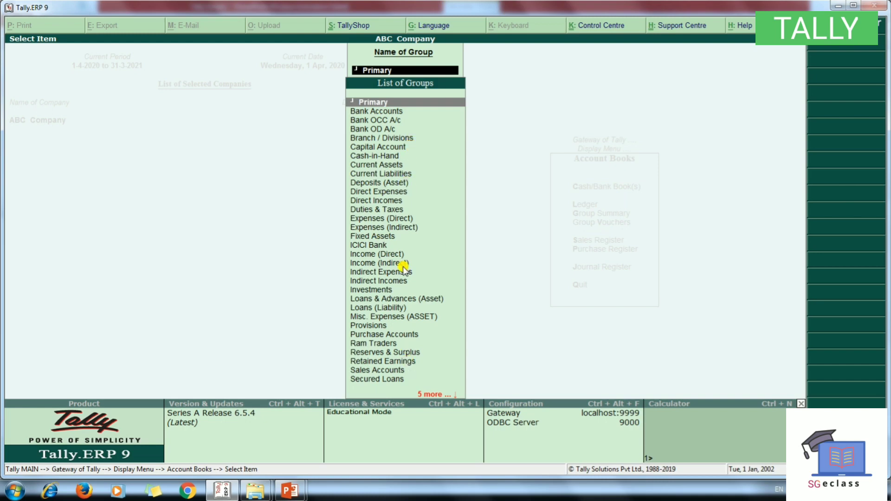
{"action": "key", "text": "Escape"}
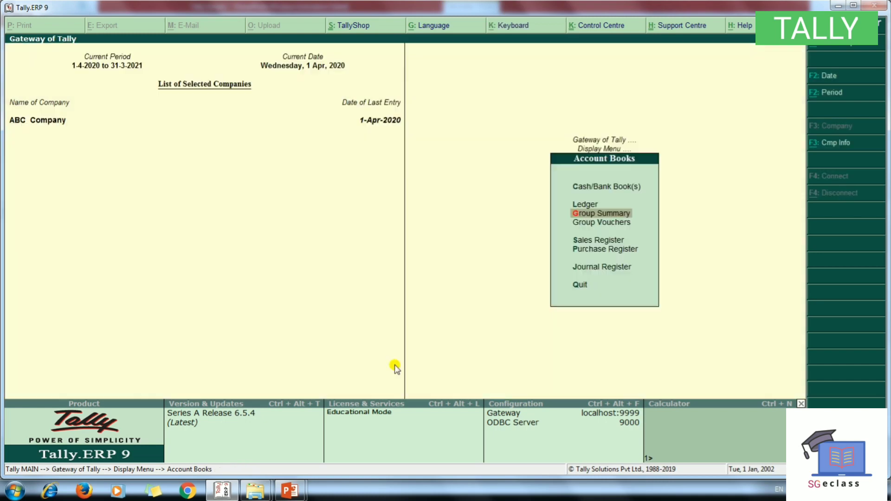
{"action": "left_click", "coordinate": [591, 224]}
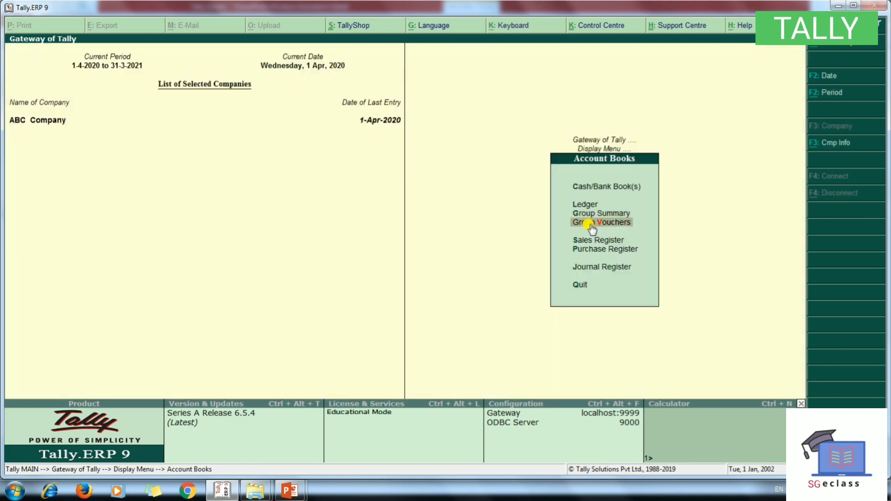
{"action": "left_click", "coordinate": [591, 224]}
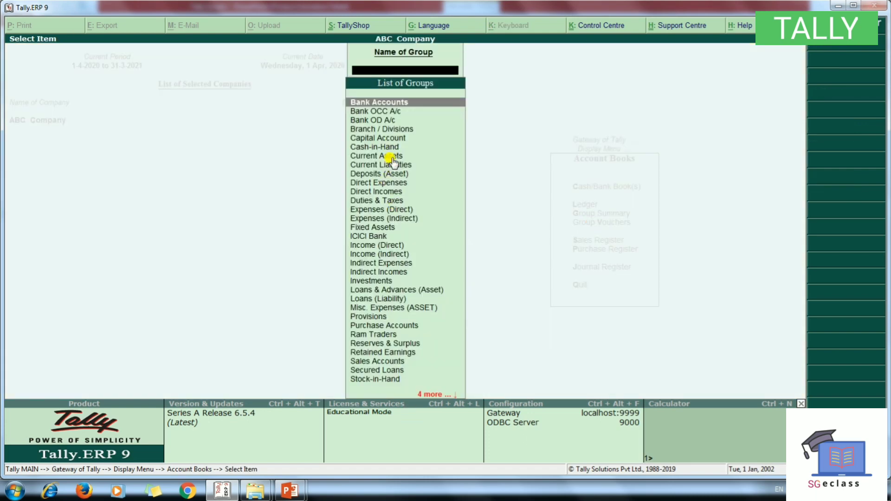
{"action": "key", "text": "Escape"}
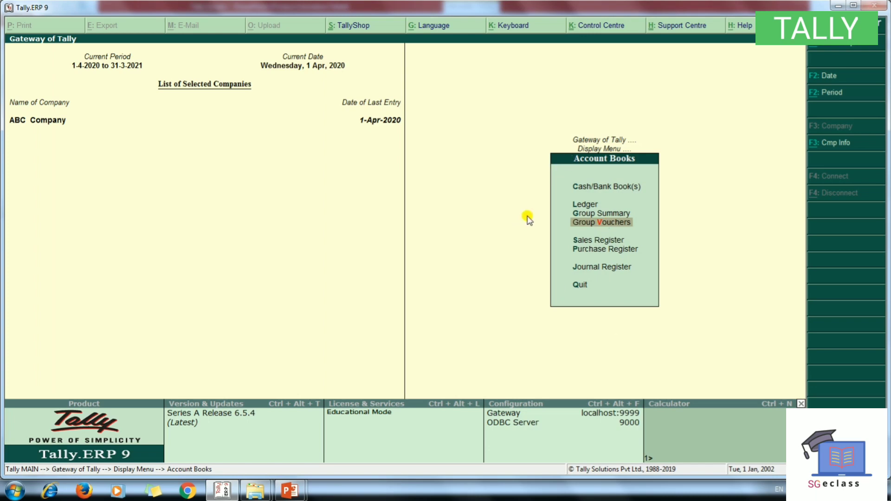
{"action": "key", "text": "Escape"}
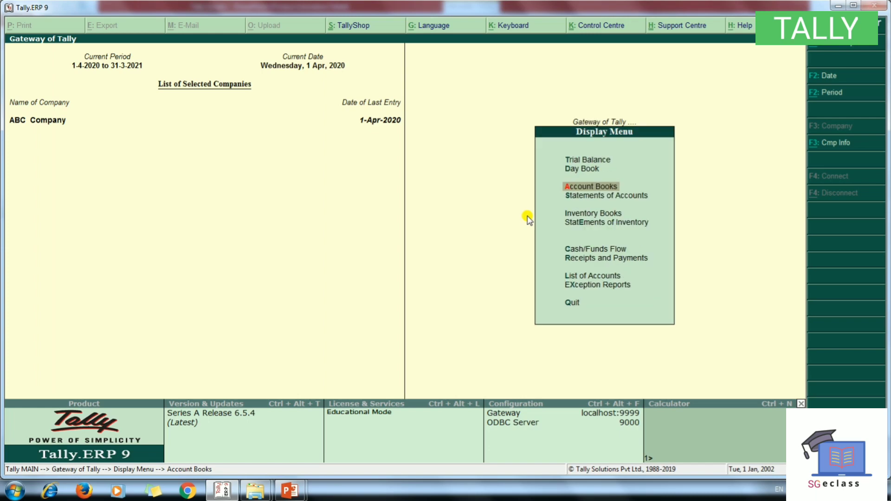
Step: View the lists of stock items and stock groups in Inventory Books, closing each list without choosing an entry
{"action": "left_click", "coordinate": [591, 215]}
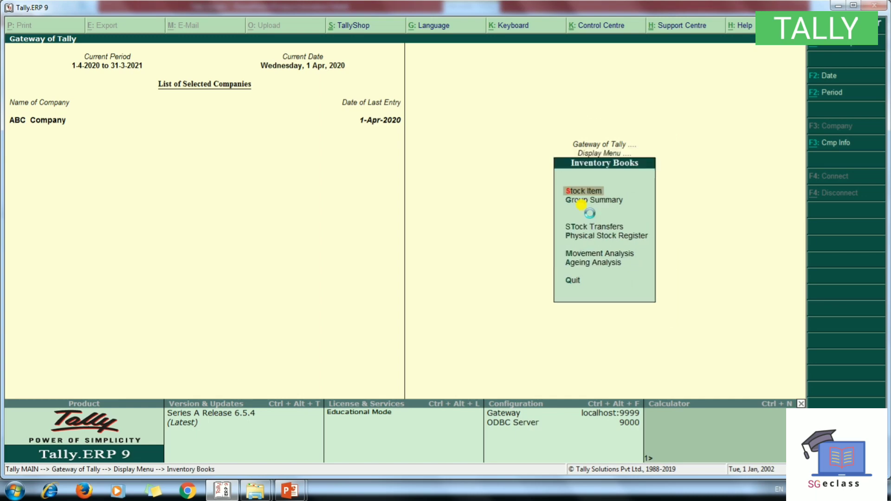
{"action": "key", "text": "Return"}
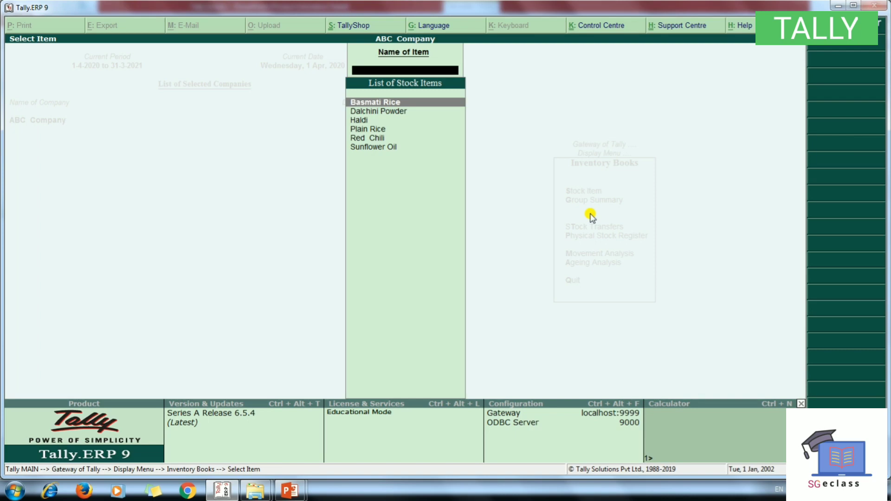
{"action": "key", "text": "Escape"}
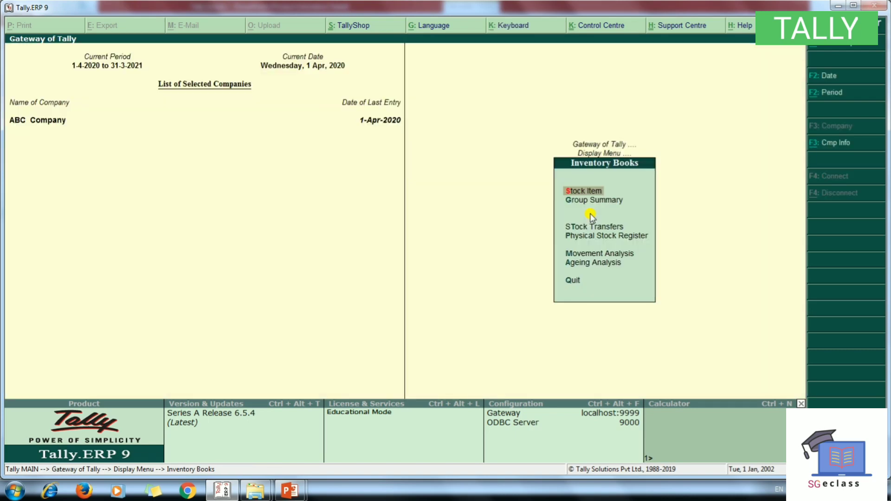
{"action": "key", "text": "Down"}
{"action": "key", "text": "Return"}
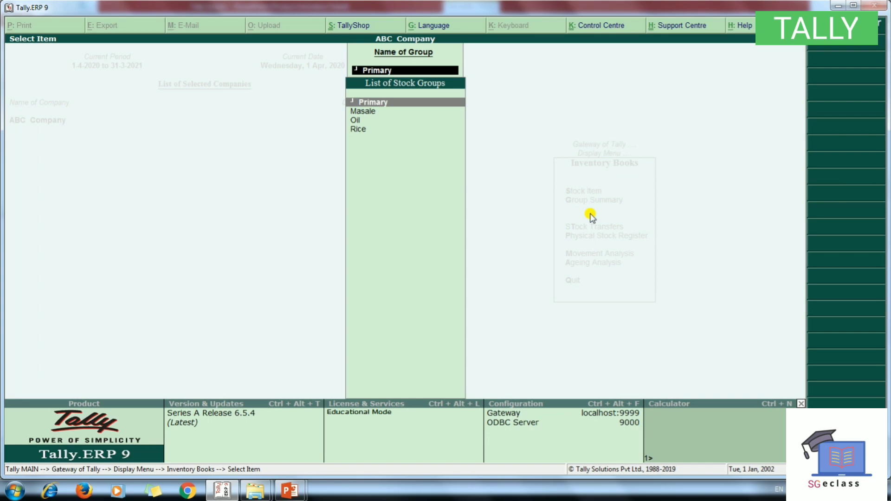
{"action": "key", "text": "Escape"}
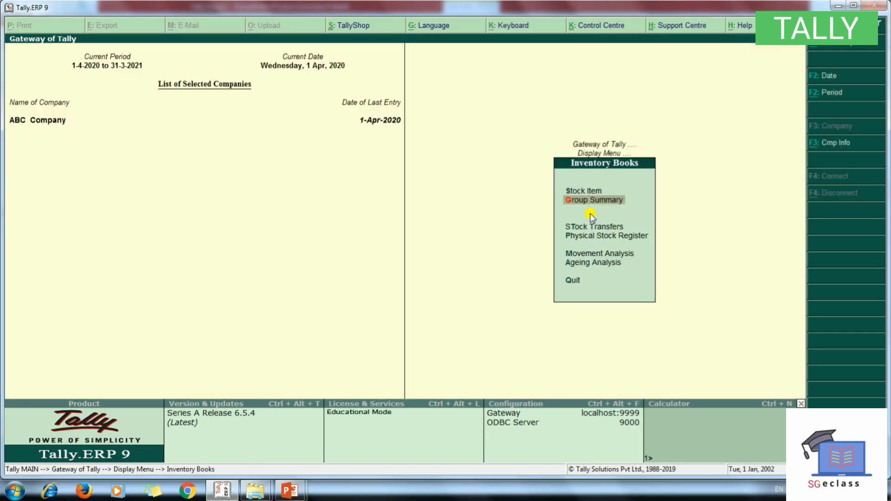
Step: Return to the Gateway of Tally and dismiss the Windows color scheme prompt without choosing an option
{"action": "key", "text": "Escape"}
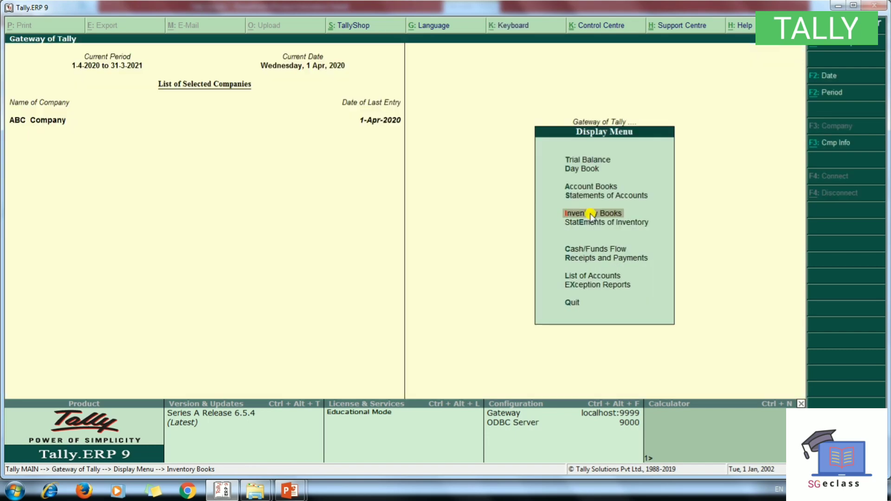
{"action": "key", "text": "Escape"}
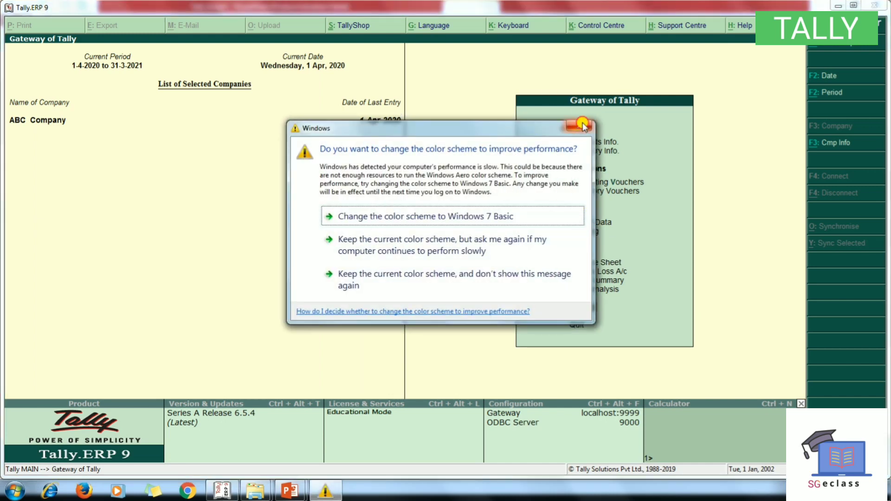
{"action": "left_click", "coordinate": [582, 125]}
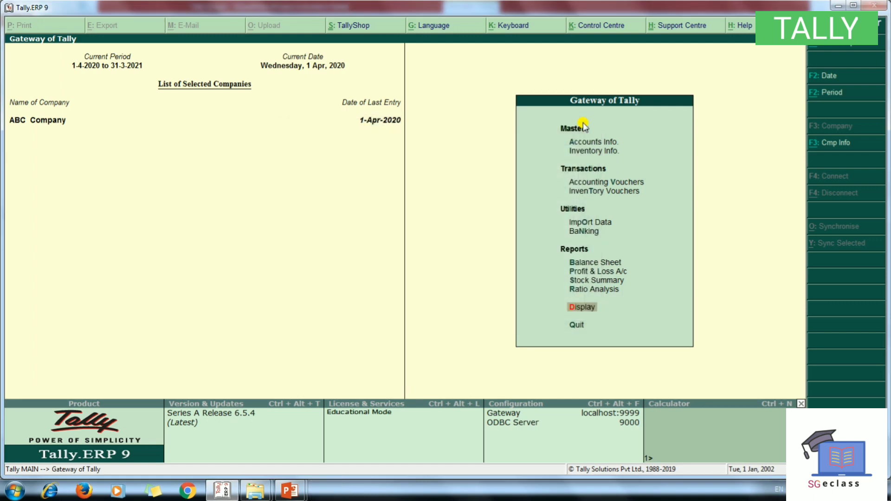